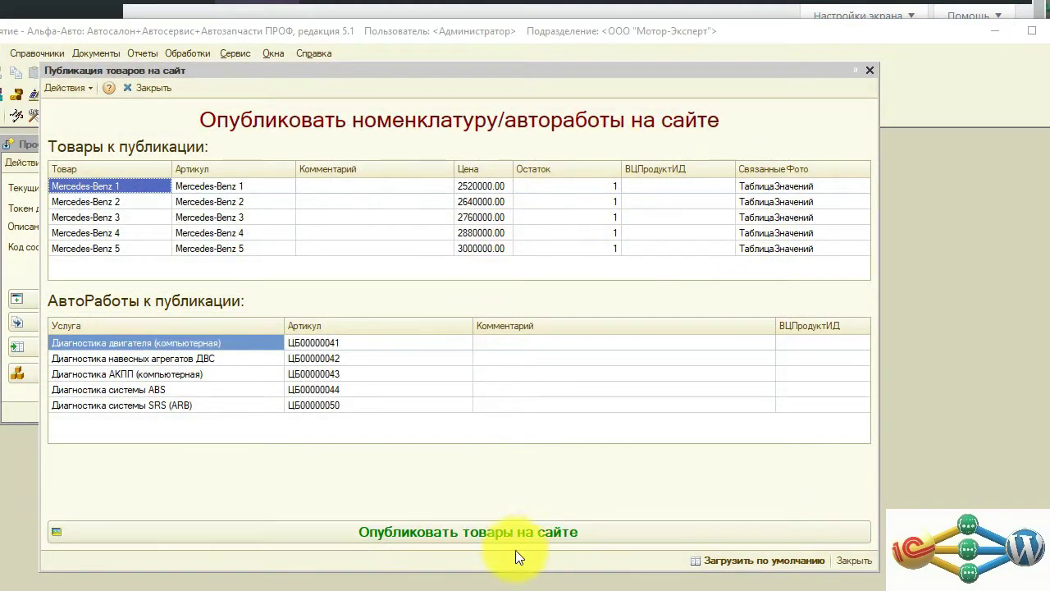
Publish the listed Mercedes-Benz goods and the diagnostic auto services to the website
click(492, 530)
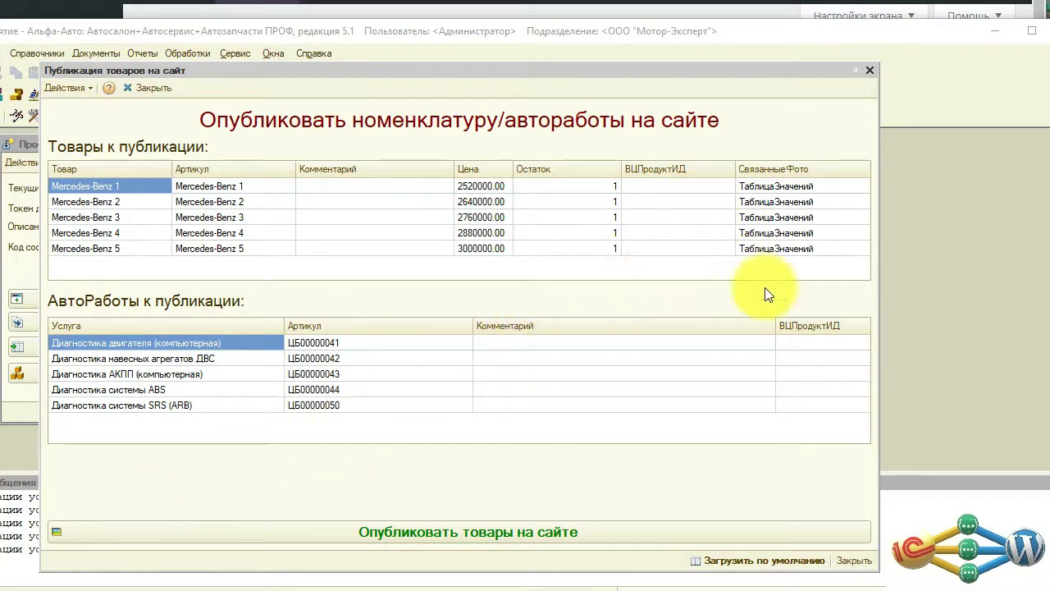
Switch to the WordPress admin, reload the list of all products and review the Mercedes-Benz entries
click(761, 561)
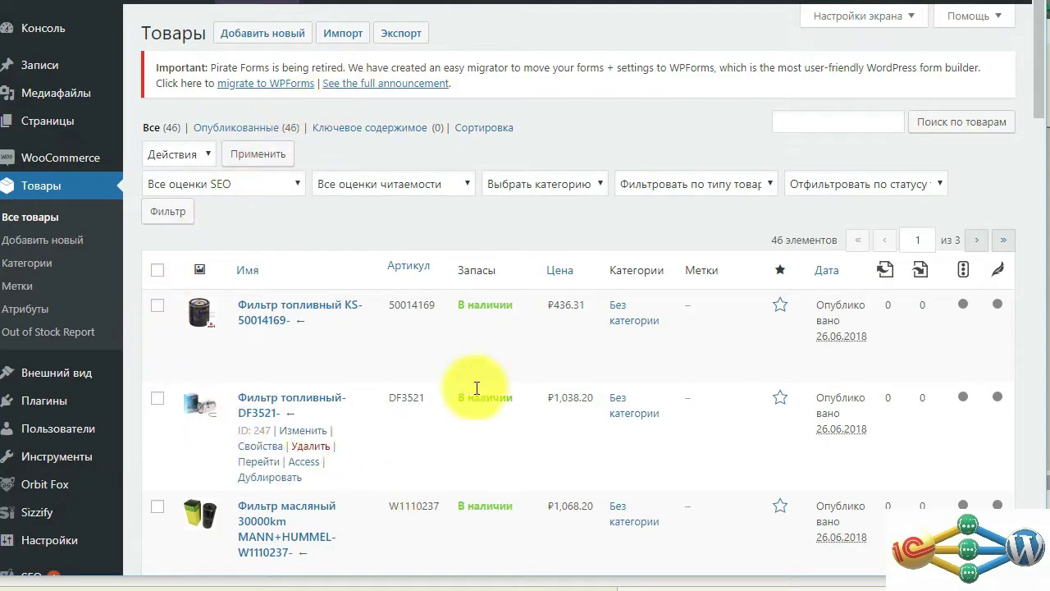
click(51, 217)
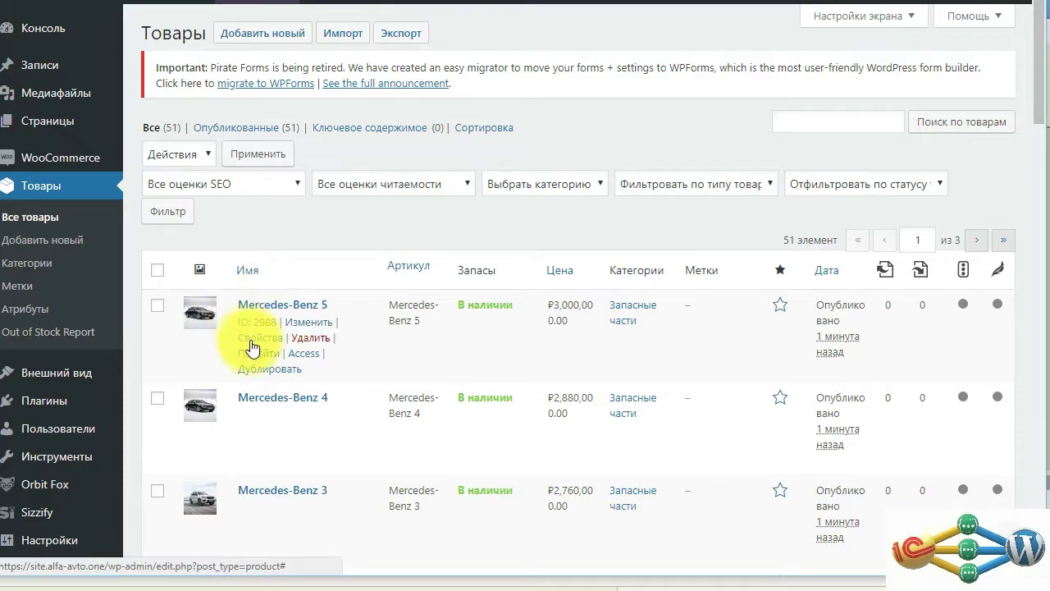
scroll(262, 374, down, 4)
scroll(546, 262, up, 5)
Look through the Запасные части category on the shop site and open the Mercedes-Benz 1 product page
scroll(563, 222, down, 2)
scroll(377, 230, down, 3)
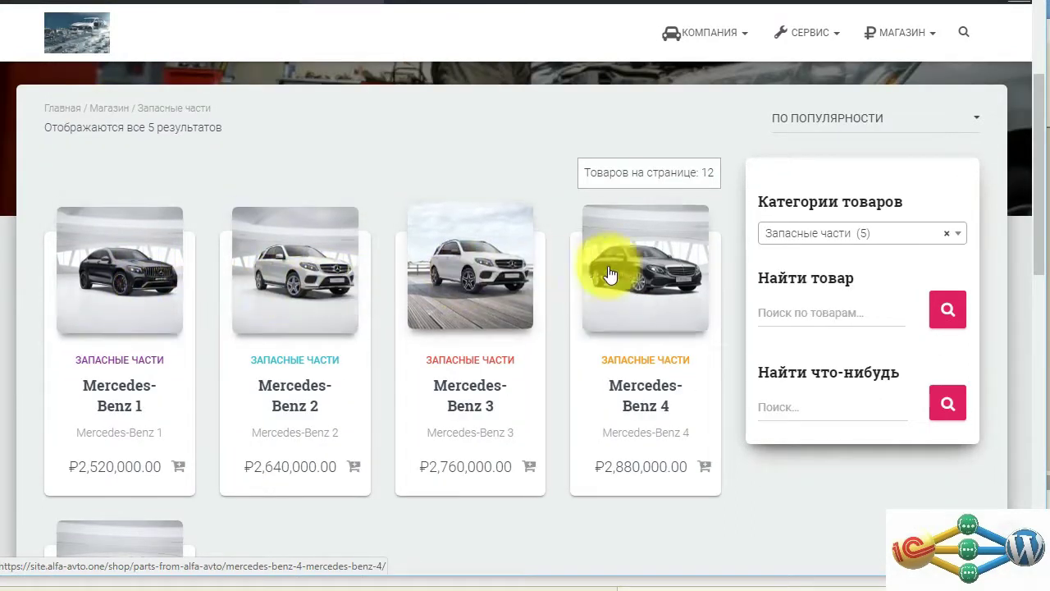
scroll(722, 263, down, 2)
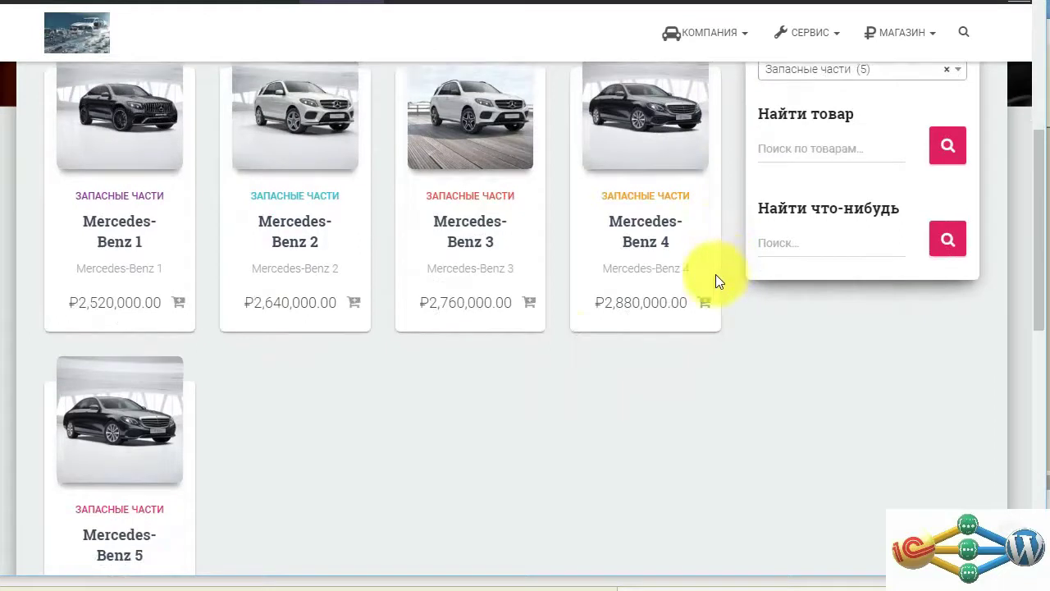
scroll(349, 428, up, 1)
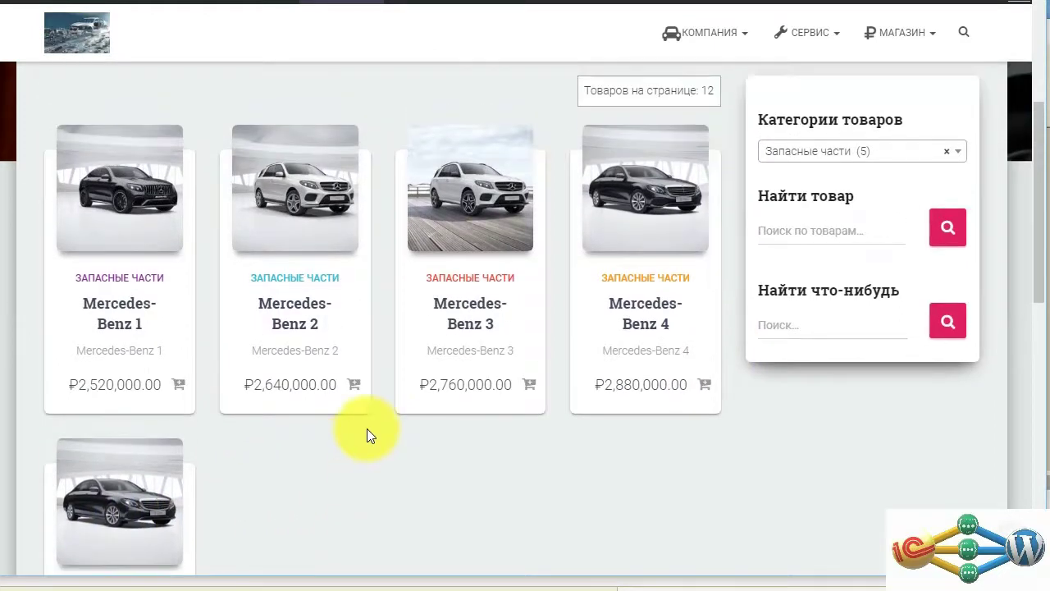
click(119, 217)
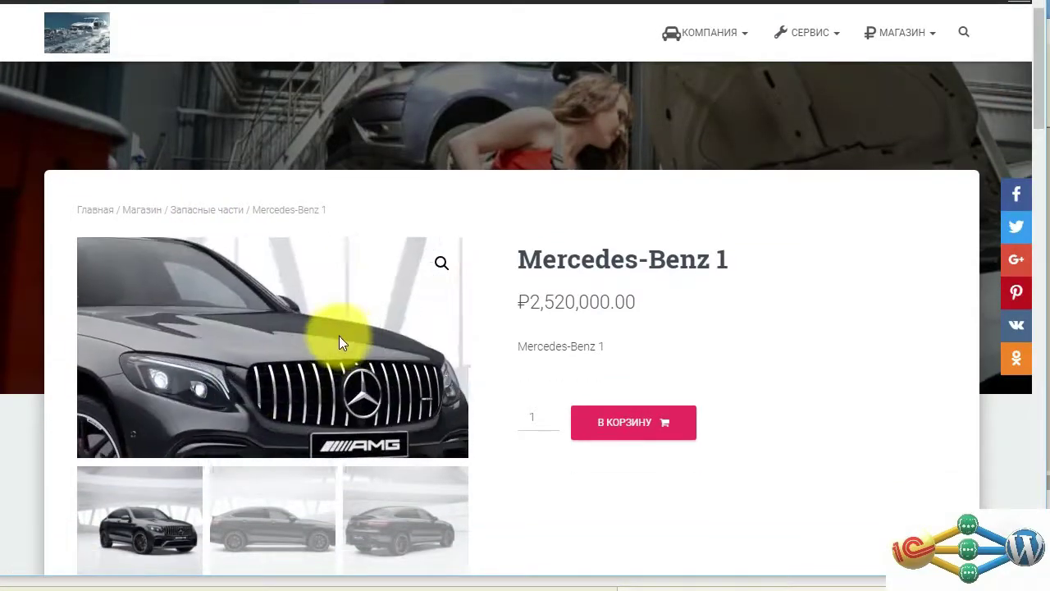
View the side, rear, dashboard and seat photos in the Mercedes-Benz 1 gallery
scroll(328, 361, down, 1)
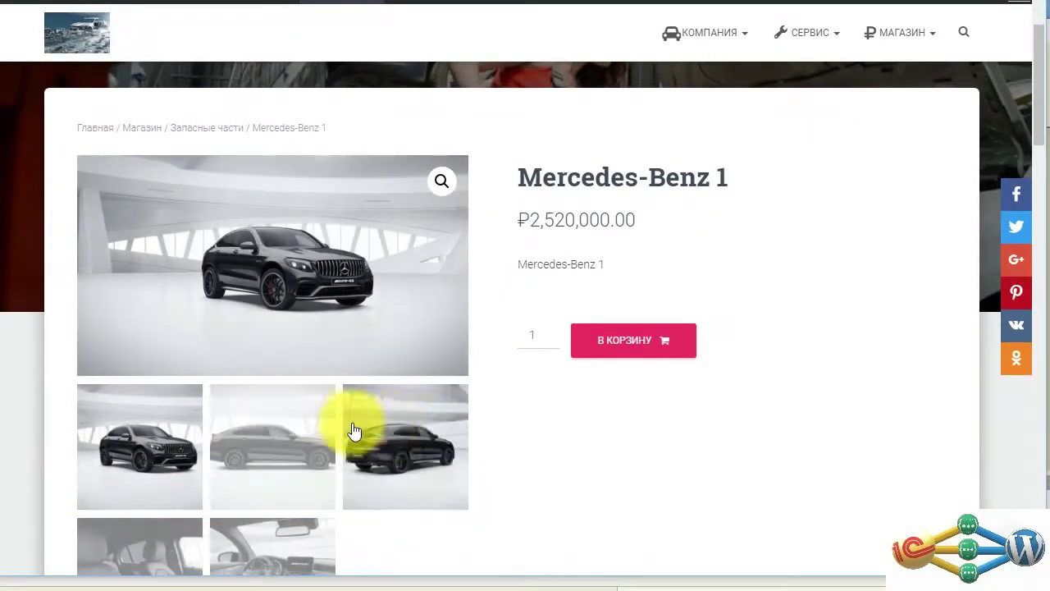
click(293, 431)
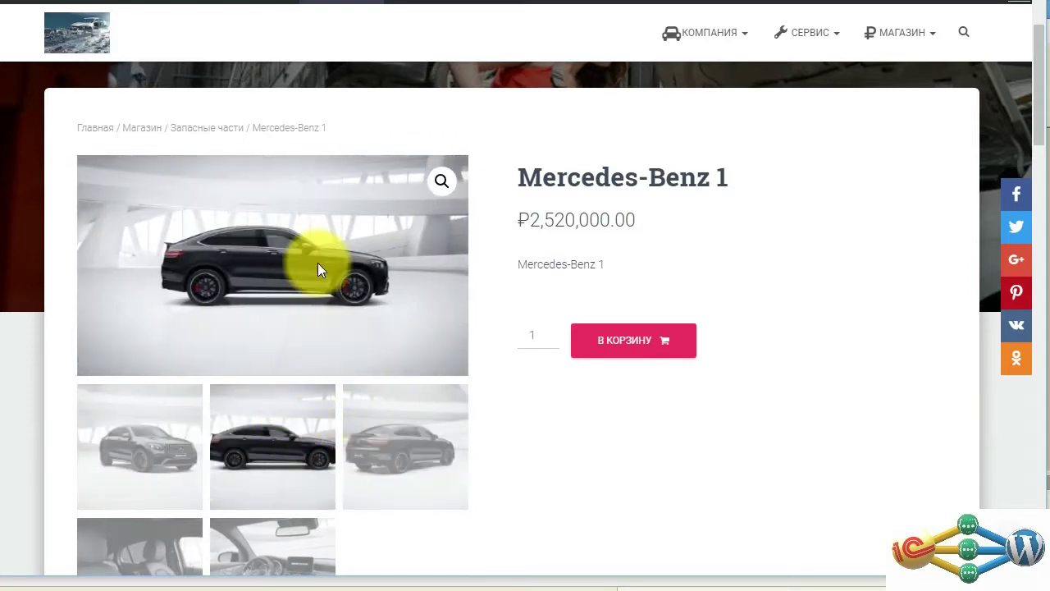
click(402, 432)
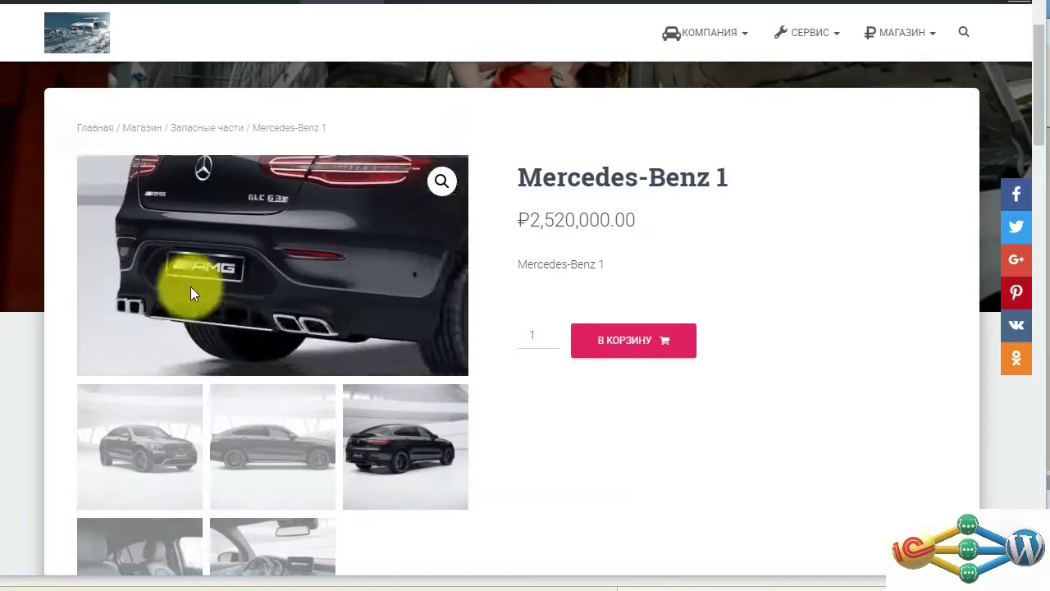
scroll(322, 406, down, 1)
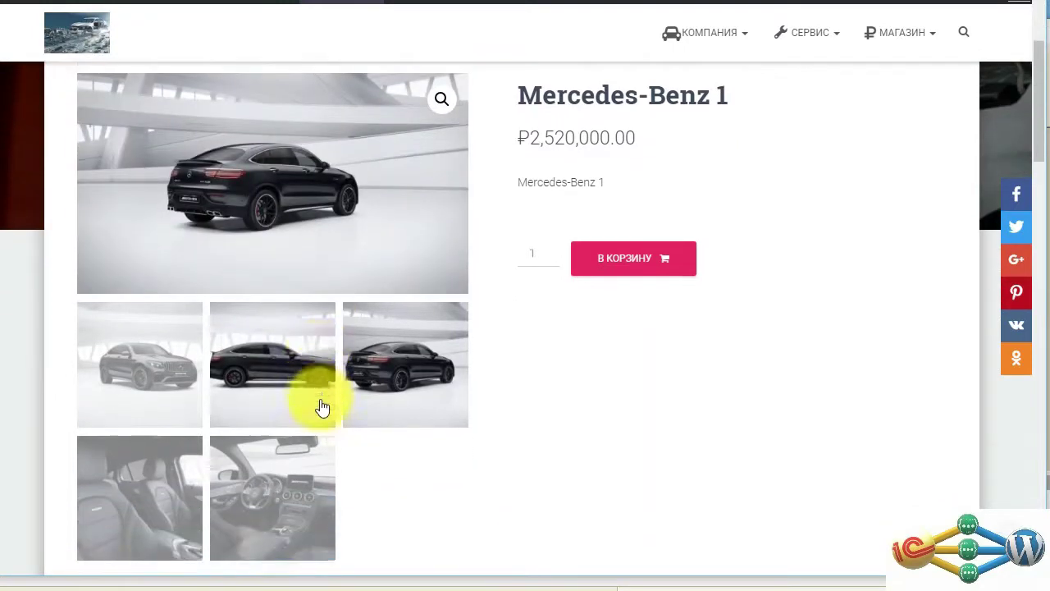
click(267, 474)
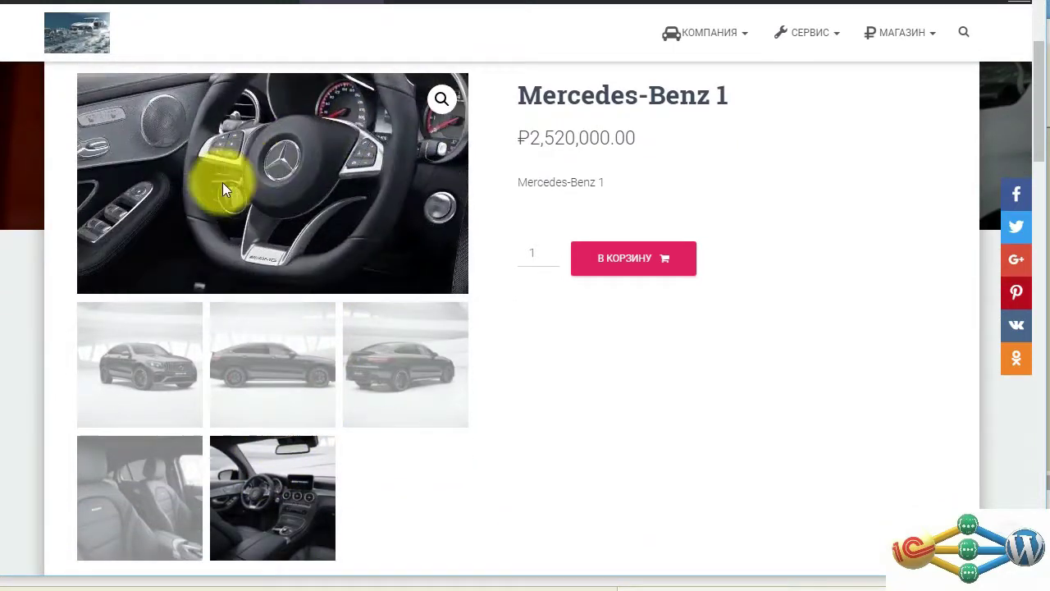
click(155, 470)
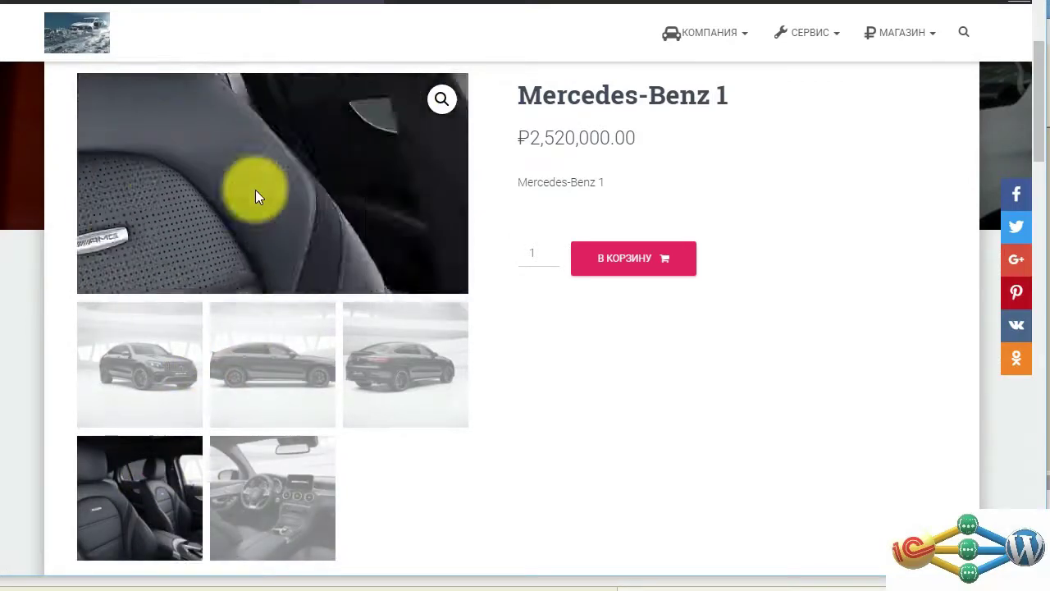
Go back to the category, open the Mercedes-Benz 3 product and review its gallery, description and attached photos
key(alt+Left)
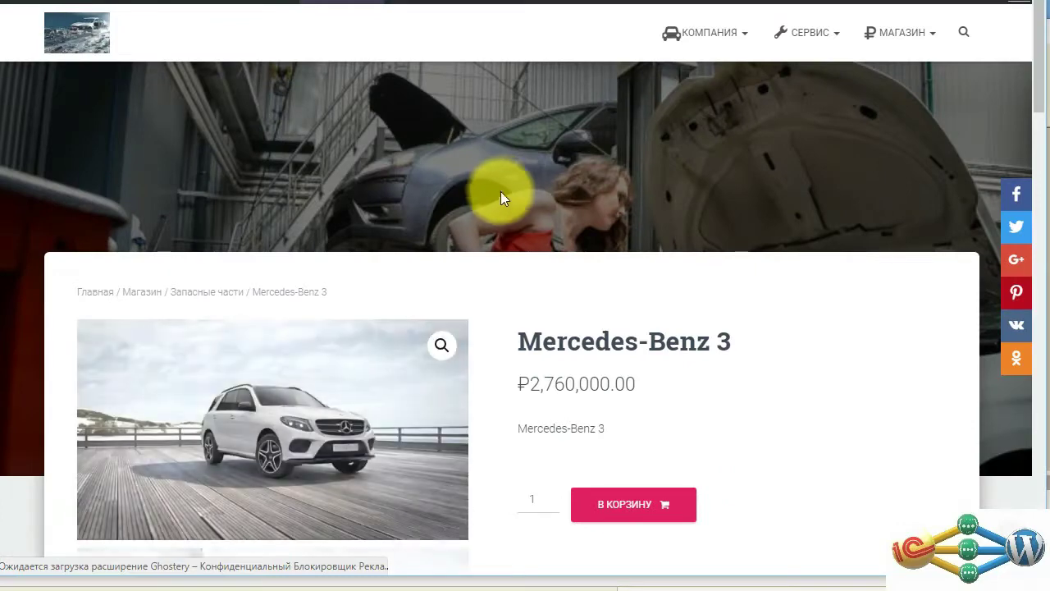
scroll(492, 273, down, 2)
scroll(517, 263, down, 1)
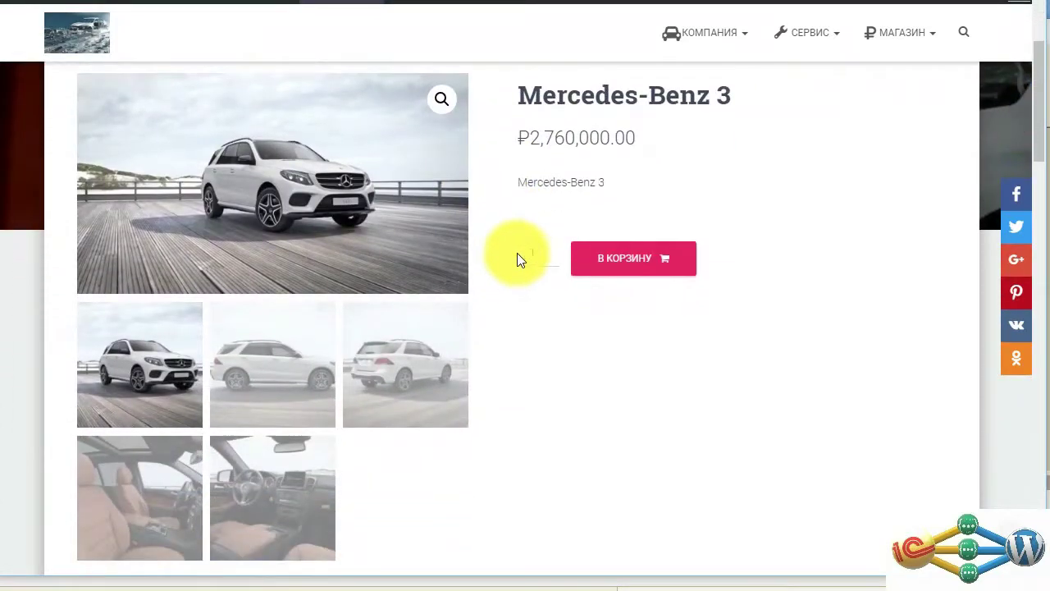
scroll(528, 188, down, 7)
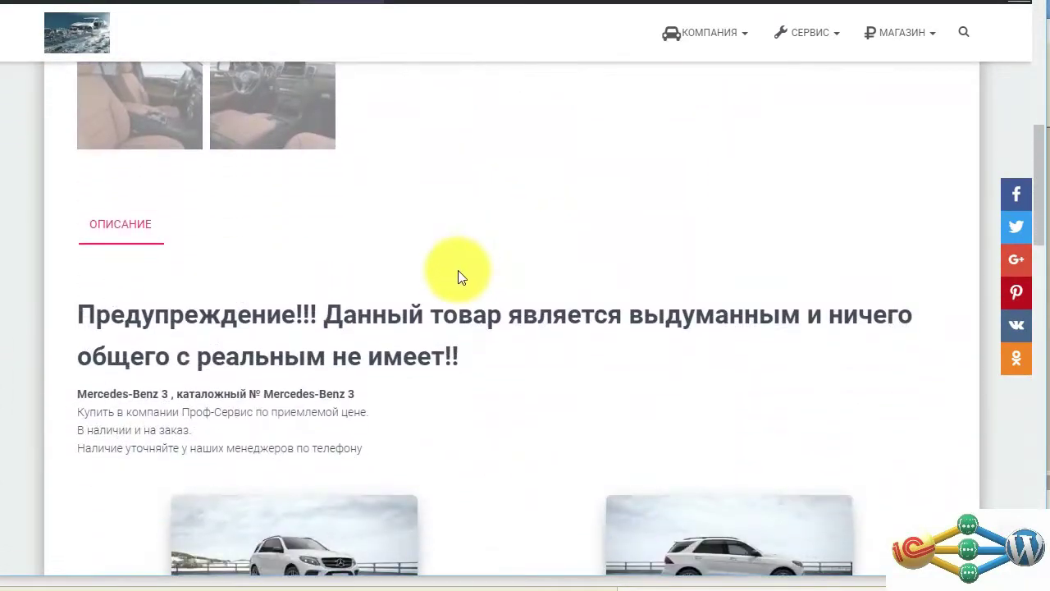
scroll(495, 274, down, 2)
scroll(495, 271, down, 5)
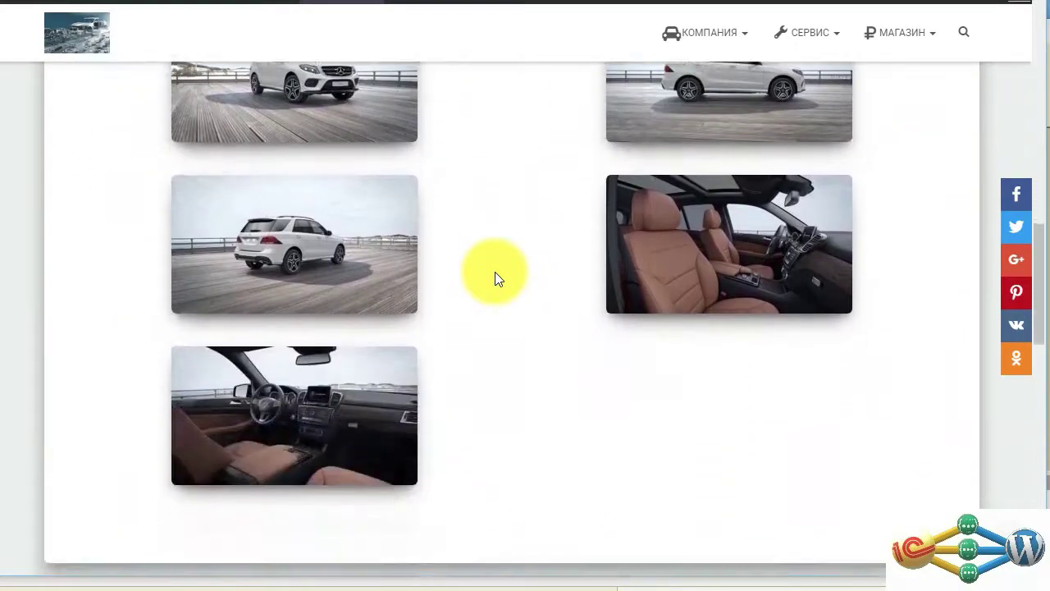
scroll(503, 283, up, 14)
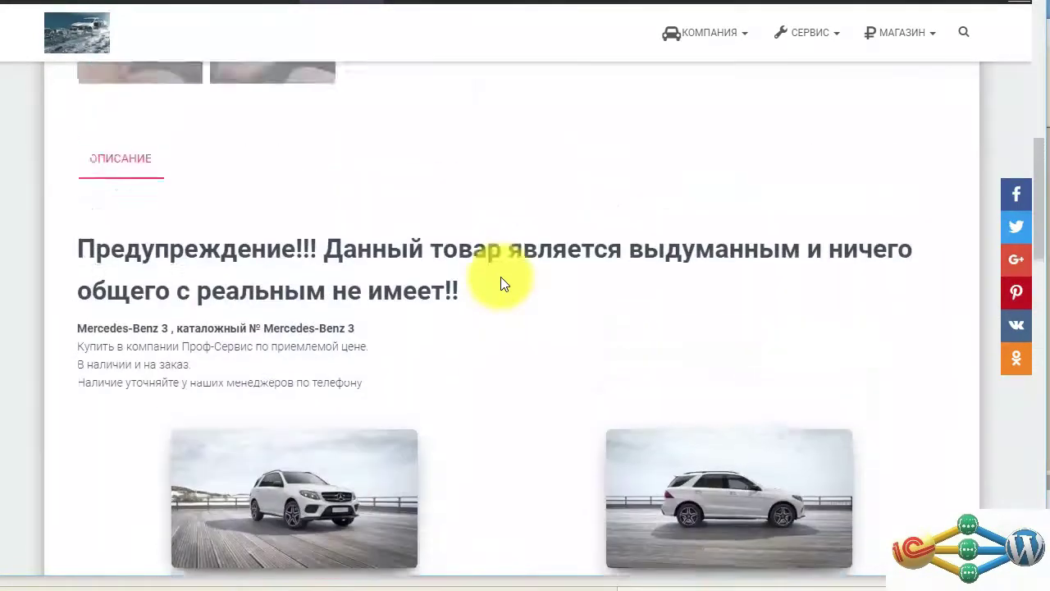
scroll(501, 279, up, 4)
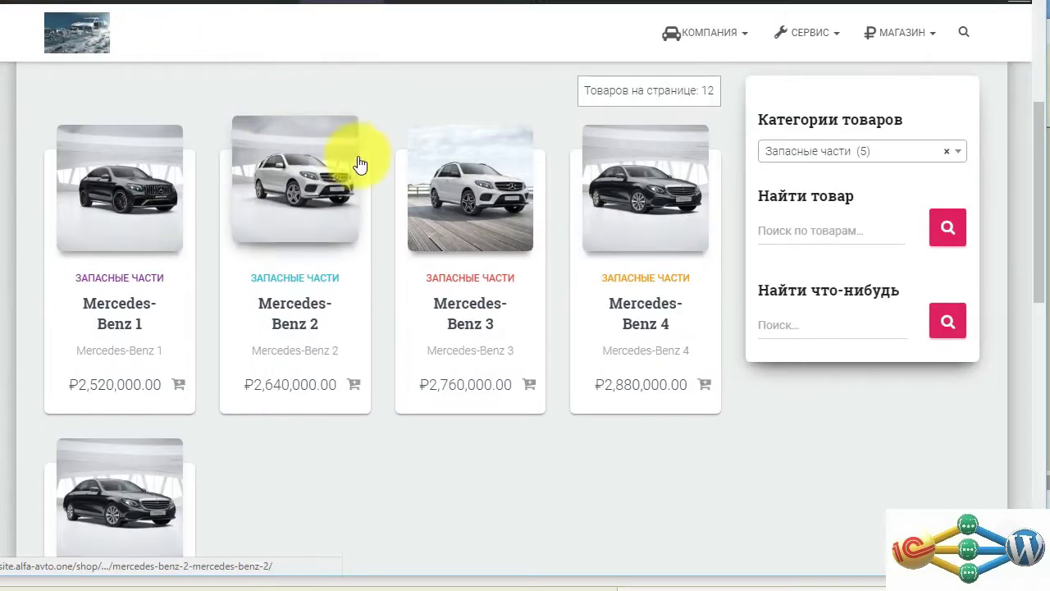
Open the Mercedes-Benz 5 product from the category and view its side photo
scroll(293, 281, down, 3)
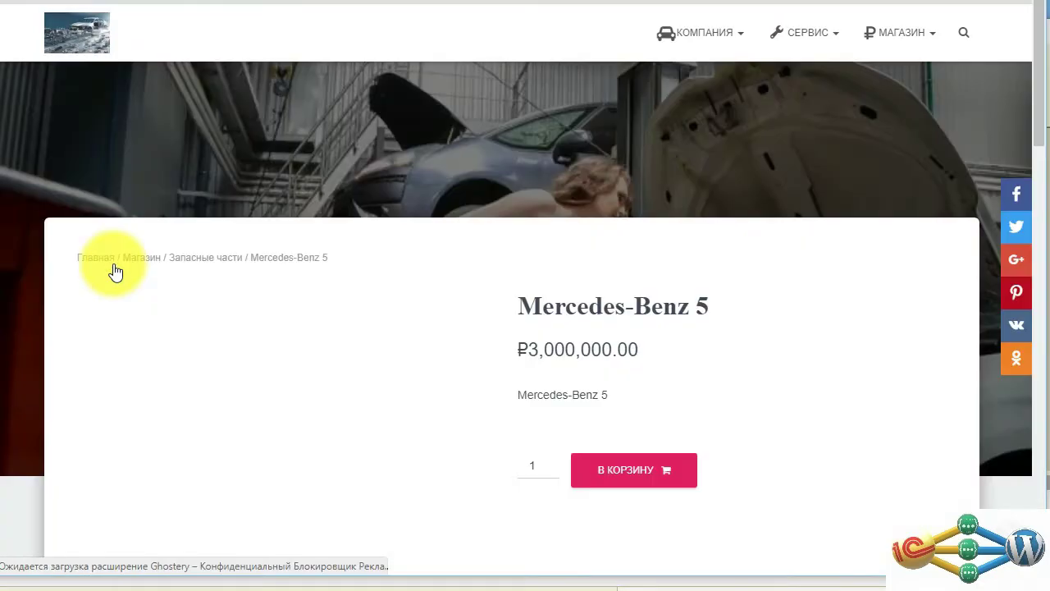
scroll(287, 255, down, 2)
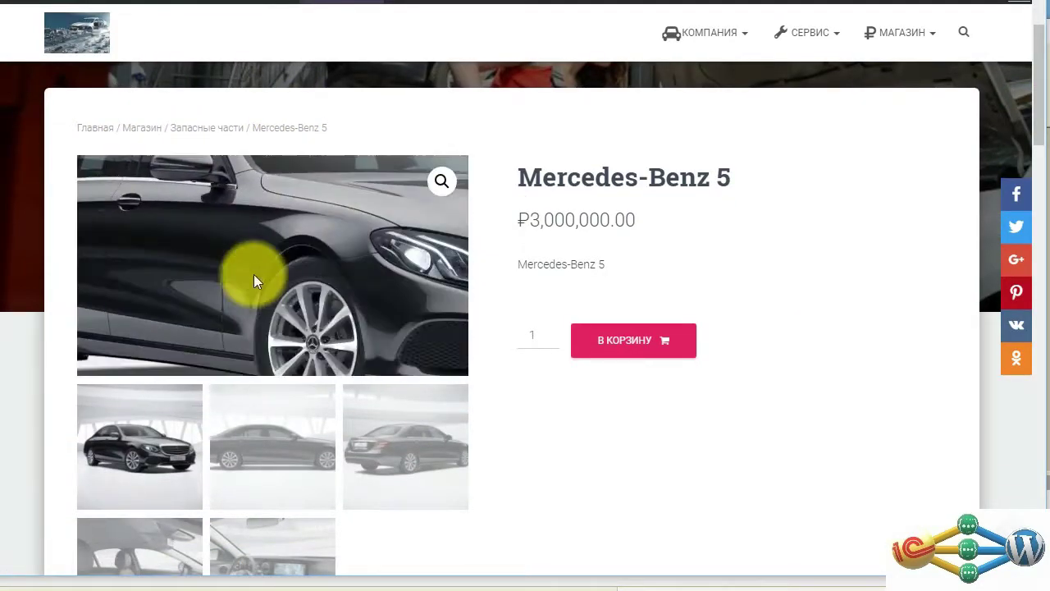
click(291, 419)
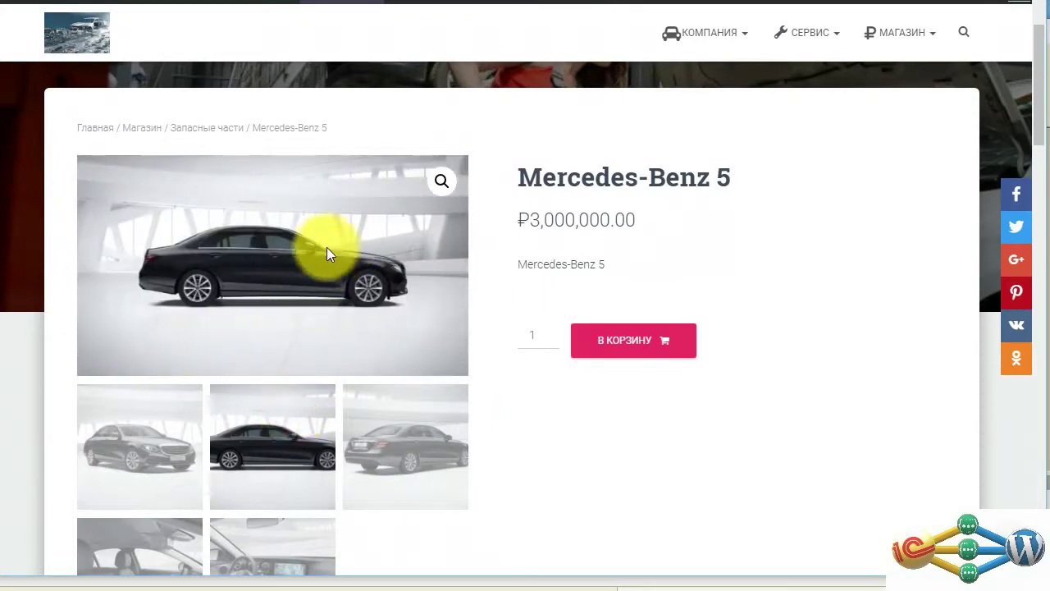
Examine the Mercedes-Benz 5 description, the photos below it and the related products section
scroll(441, 328, down, 4)
scroll(498, 308, down, 9)
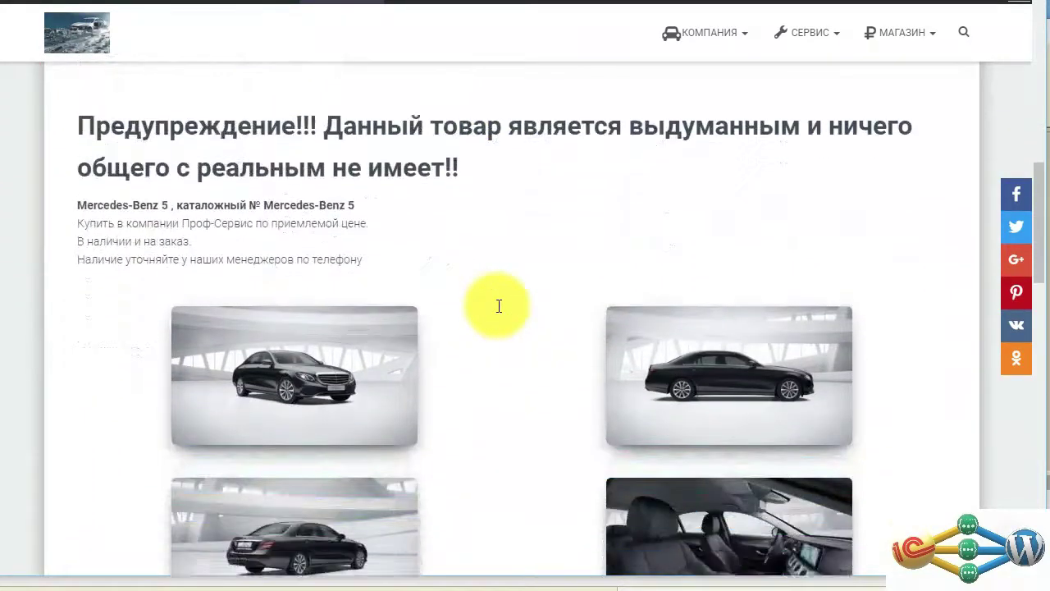
scroll(497, 305, down, 2)
scroll(497, 305, up, 7)
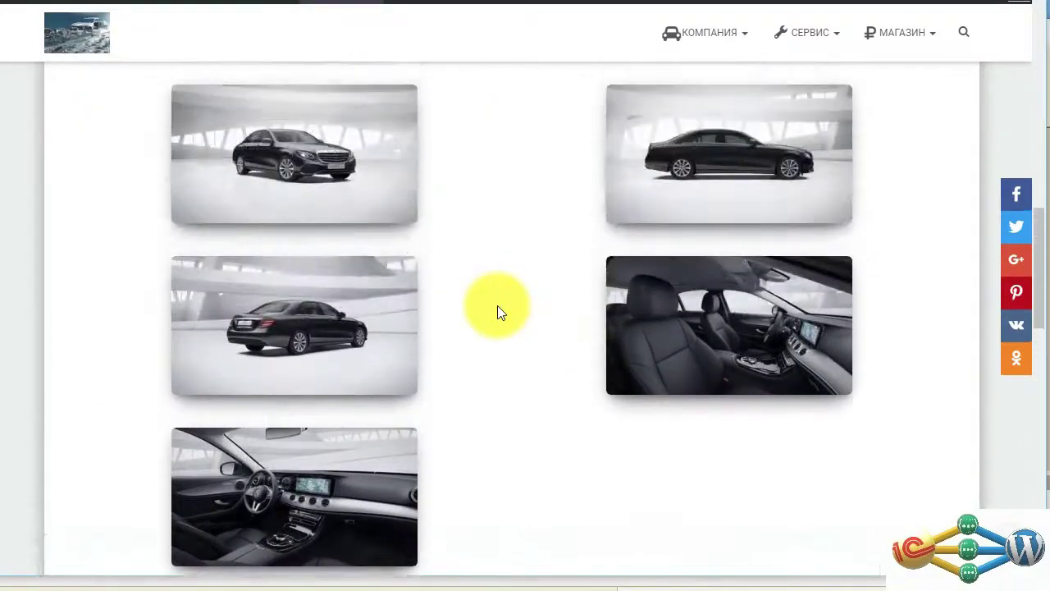
scroll(498, 305, down, 3)
scroll(497, 306, down, 10)
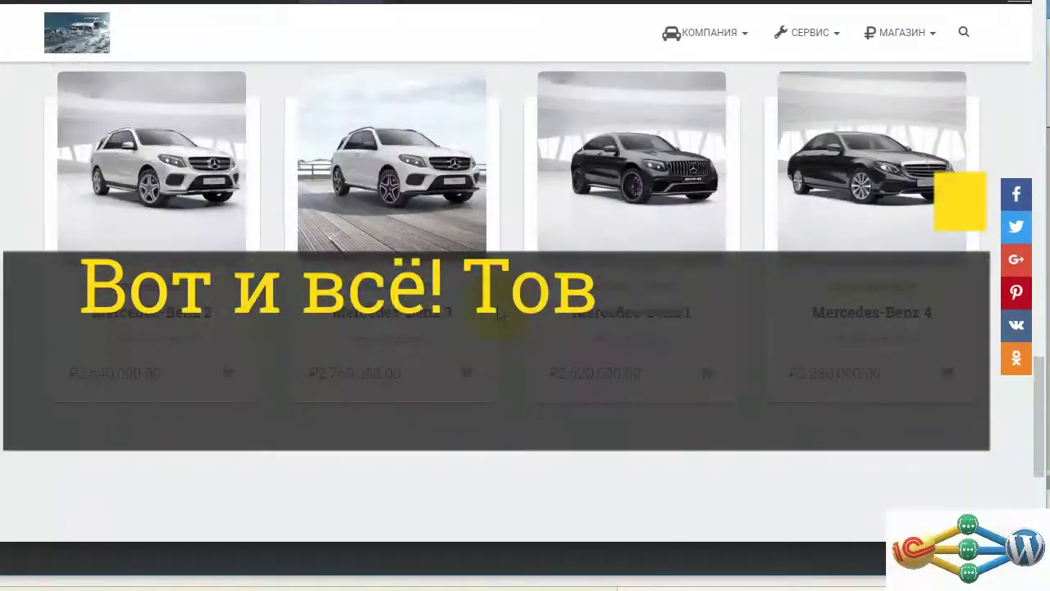
scroll(497, 312, up, 10)
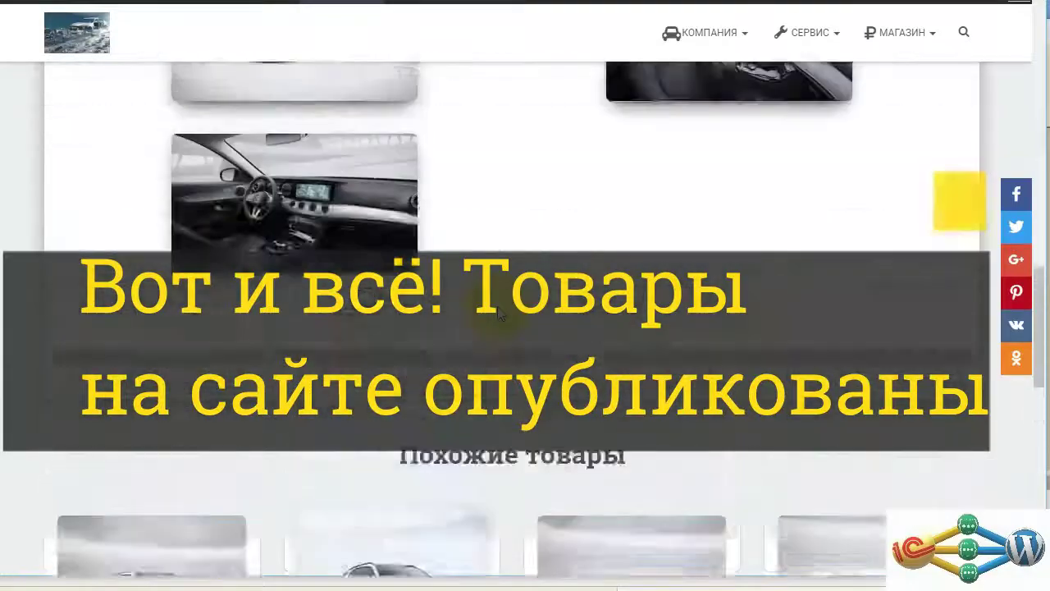
scroll(497, 312, up, 3)
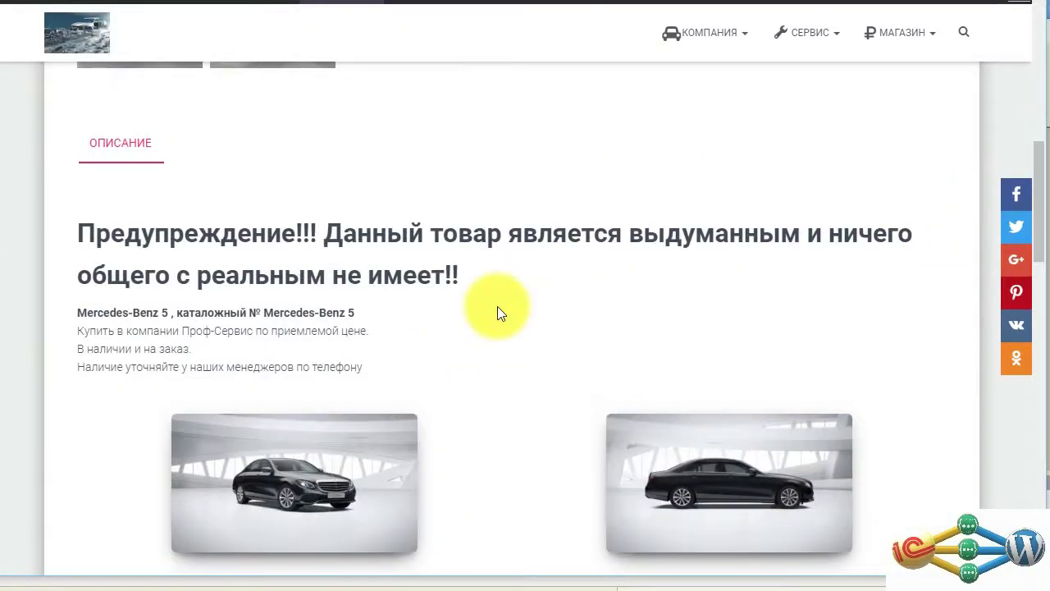